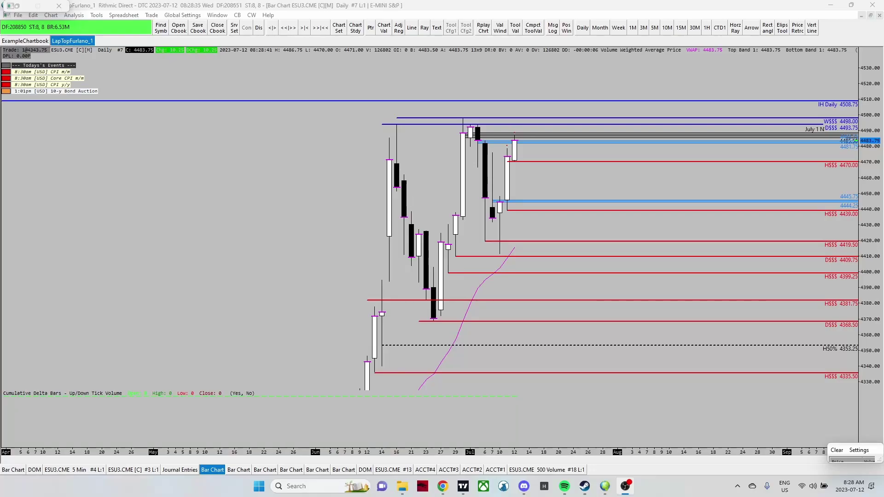
# - Circle the blue gap zones, the July NWOG, the 4498.00 high and the 4419.50 low on the daily chart, and clear the marks
pyautogui.moveTo(566, 196); pyautogui.dragTo(663, 170)
pyautogui.scroll(3, 651, 183)
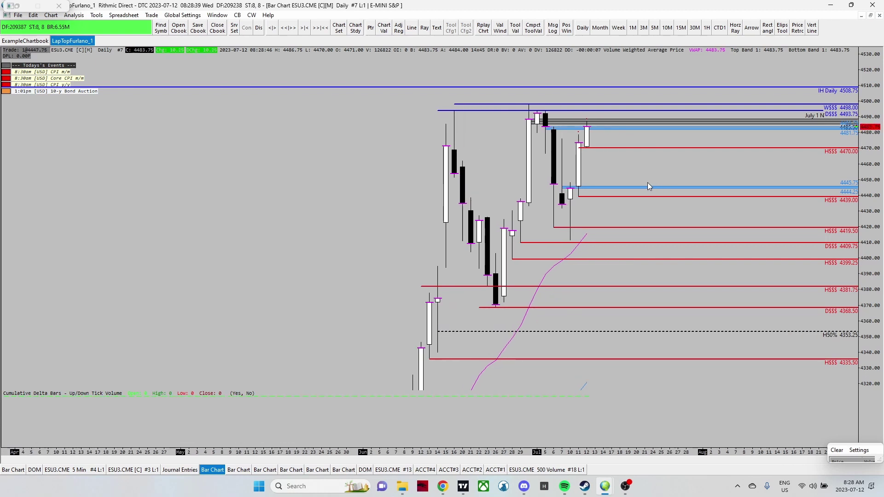
pyautogui.moveTo(878, 231); pyautogui.dragTo(872, 249)
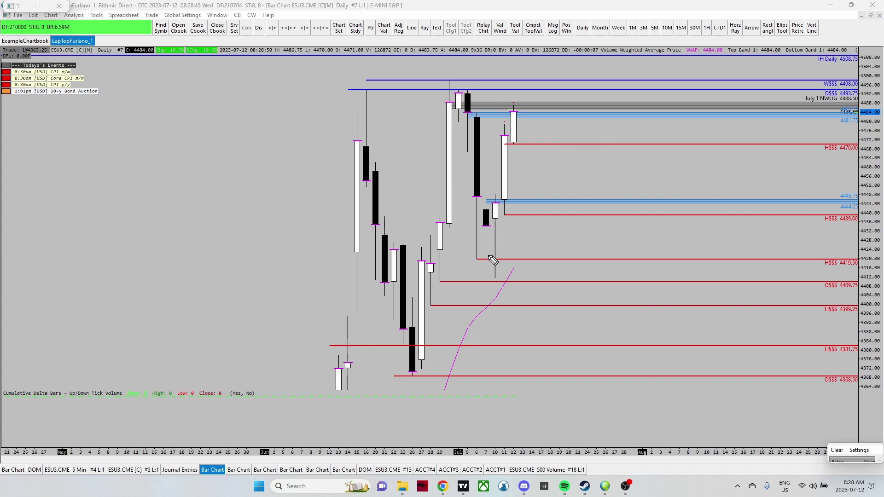
pyautogui.moveTo(481, 114)
pyautogui.mouseDown()
pyautogui.moveTo(466, 116)
pyautogui.moveTo(479, 112)
pyautogui.mouseUp()
pyautogui.moveTo(503, 197)
pyautogui.mouseDown()
pyautogui.moveTo(507, 205)
pyautogui.moveTo(499, 199)
pyautogui.mouseUp()
pyautogui.moveTo(489, 102)
pyautogui.mouseDown()
pyautogui.moveTo(484, 110)
pyautogui.moveTo(499, 103)
pyautogui.mouseUp()
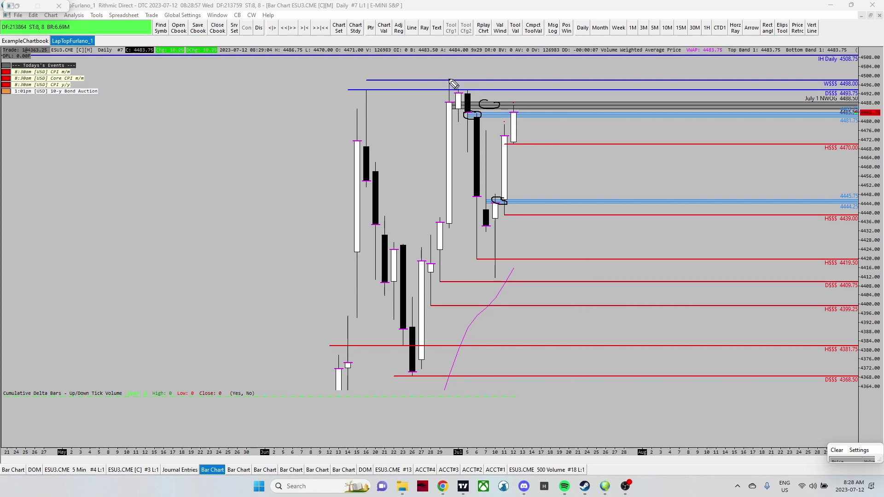
pyautogui.moveTo(457, 87)
pyautogui.mouseDown()
pyautogui.moveTo(441, 86)
pyautogui.moveTo(454, 83)
pyautogui.mouseUp()
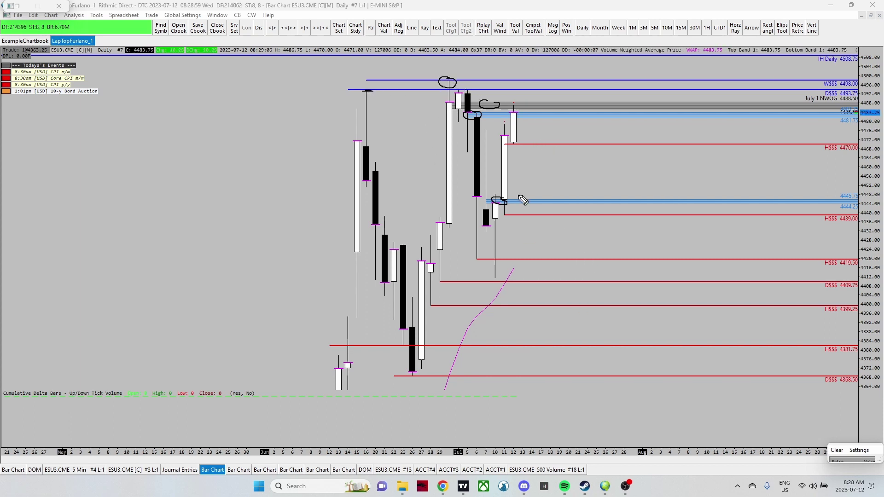
pyautogui.moveTo(502, 265)
pyautogui.mouseDown()
pyautogui.moveTo(498, 277)
pyautogui.moveTo(490, 266)
pyautogui.mouseUp()
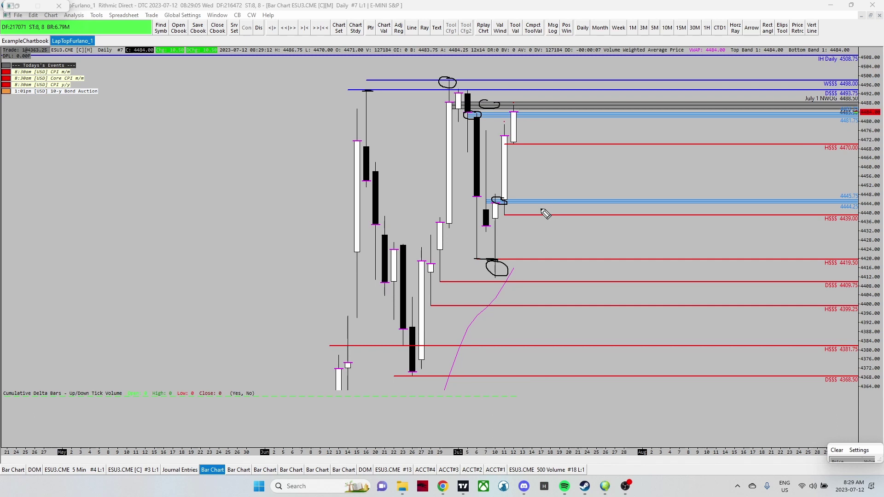
pyautogui.press('Escape')
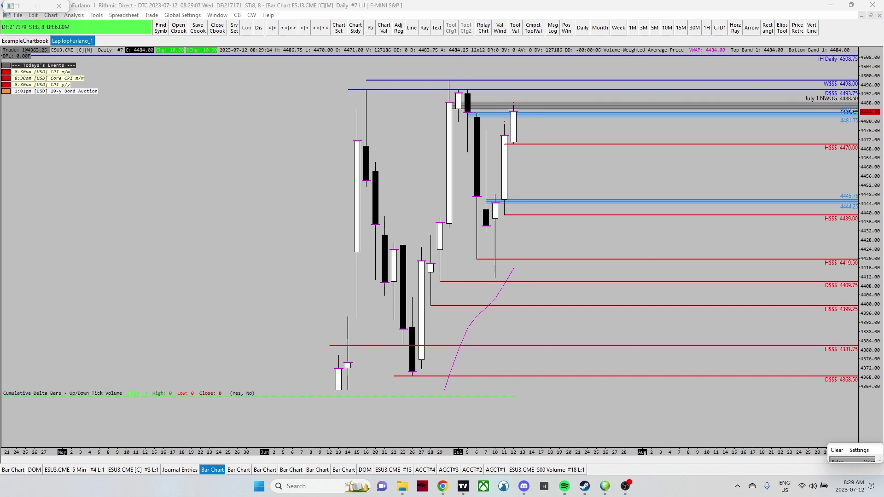
# - Switch the chart to 60-minute bars and frame the price levels from 4399.25 to 4508.75
pyautogui.click(707, 29)
pyautogui.moveTo(593, 219); pyautogui.dragTo(694, 187)
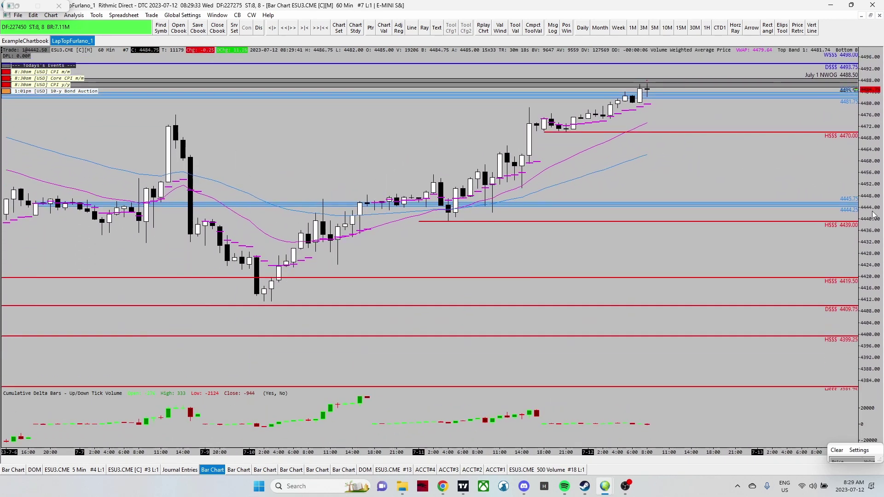
pyautogui.moveTo(781, 183); pyautogui.dragTo(513, 232)
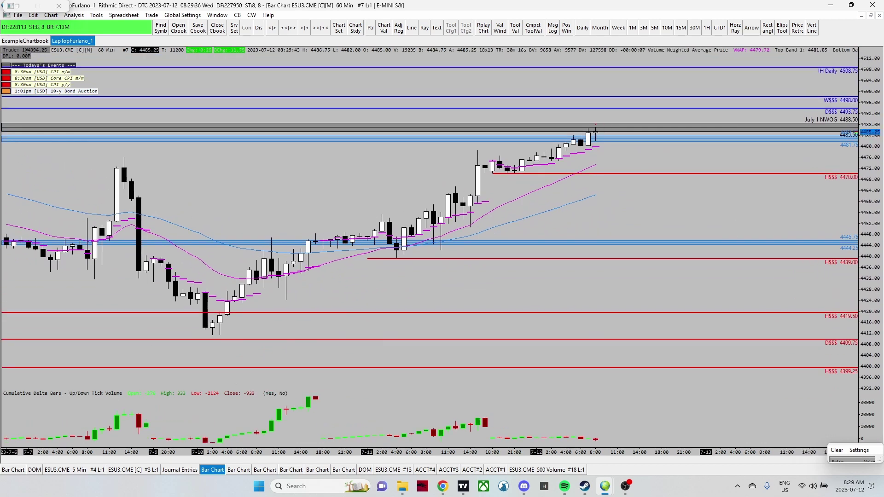
# - Sketch bullish and bearish price paths from the latest bar, circle the 4439.00 to 4445.75 zone, and clear the marks
pyautogui.moveTo(608, 105)
pyautogui.mouseDown()
pyautogui.moveTo(613, 92)
pyautogui.moveTo(606, 103)
pyautogui.moveTo(635, 86)
pyautogui.moveTo(647, 136)
pyautogui.moveTo(673, 143)
pyautogui.mouseUp()
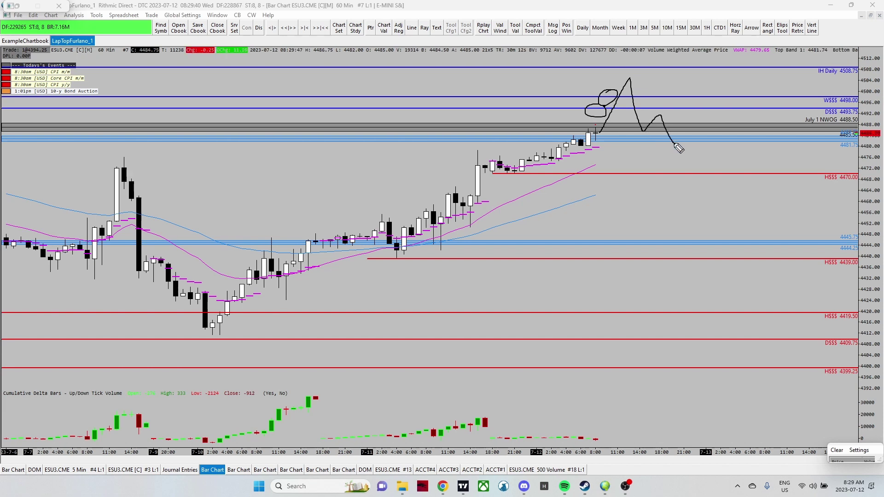
pyautogui.moveTo(593, 143)
pyautogui.mouseDown()
pyautogui.moveTo(613, 193)
pyautogui.moveTo(624, 167)
pyautogui.moveTo(639, 169)
pyautogui.moveTo(681, 130)
pyautogui.moveTo(694, 91)
pyautogui.mouseUp()
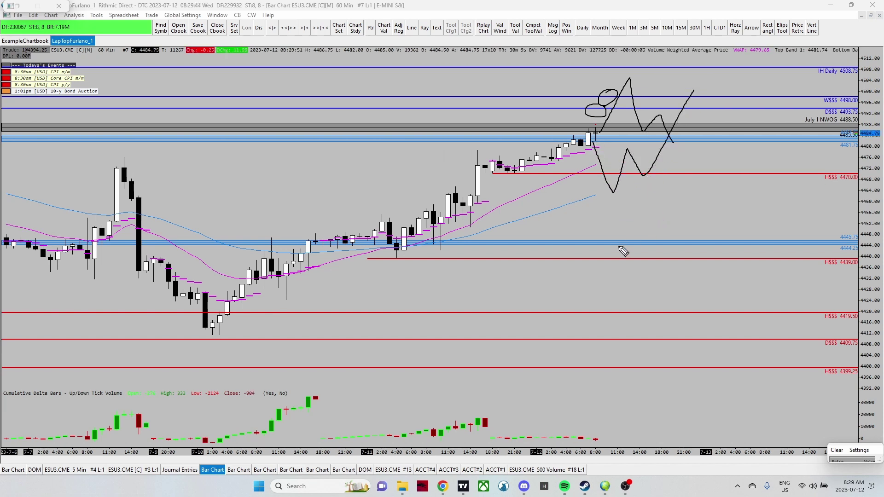
pyautogui.moveTo(616, 245)
pyautogui.mouseDown()
pyautogui.moveTo(608, 265)
pyautogui.moveTo(626, 245)
pyautogui.moveTo(615, 248)
pyautogui.mouseUp()
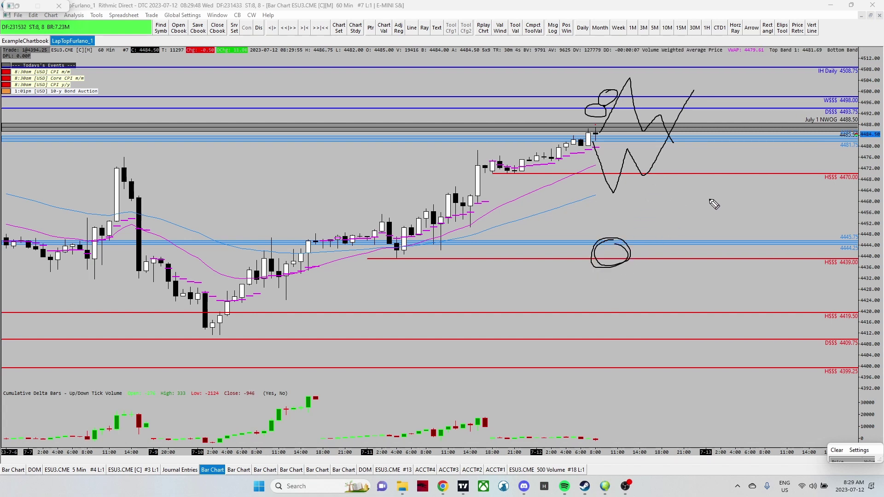
pyautogui.moveTo(628, 101)
pyautogui.mouseDown()
pyautogui.moveTo(633, 112)
pyautogui.moveTo(639, 105)
pyautogui.mouseUp()
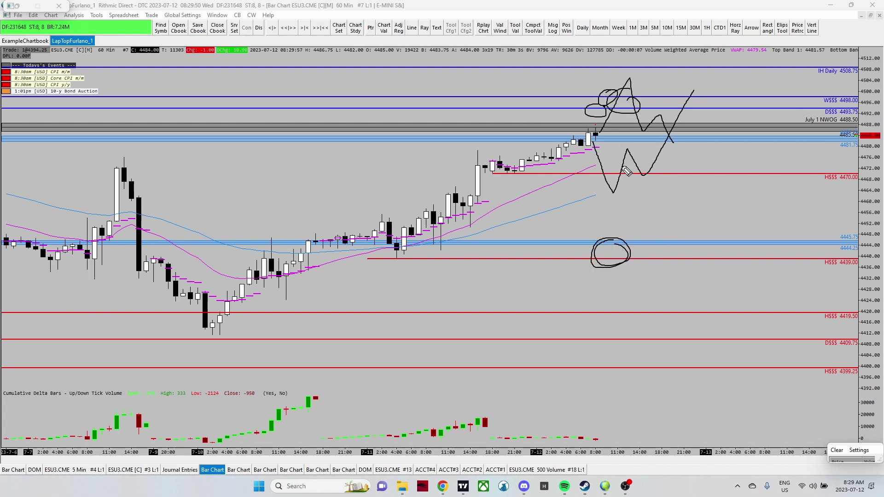
pyautogui.moveTo(621, 256)
pyautogui.mouseDown()
pyautogui.moveTo(641, 259)
pyautogui.moveTo(707, 141)
pyautogui.moveTo(736, 115)
pyautogui.moveTo(718, 125)
pyautogui.mouseUp()
pyautogui.press('Escape')
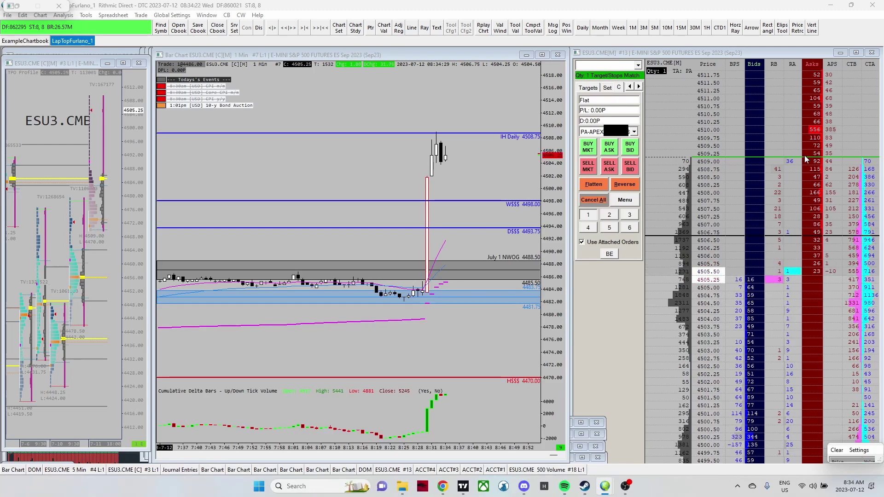
# - Examine the resting bids and asks in the price ladder above and below the current price
pyautogui.scroll(5, 802, 241)
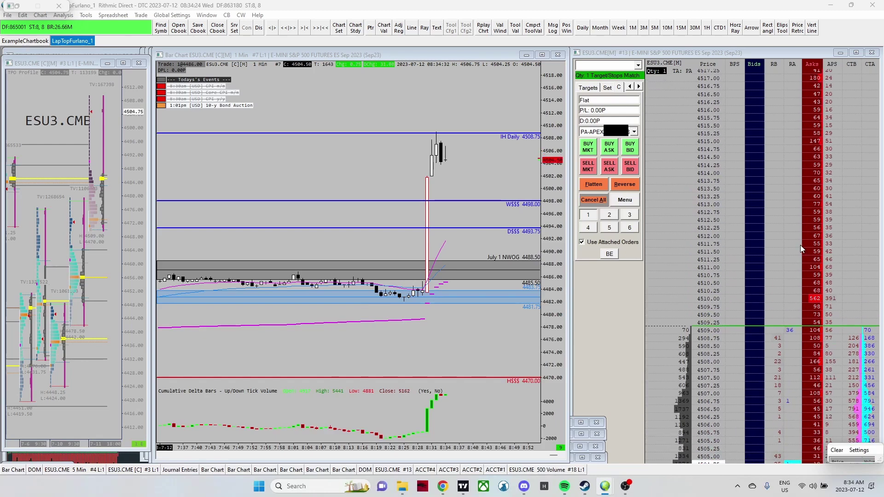
pyautogui.scroll(-7, 800, 245)
pyautogui.scroll(-1, 797, 250)
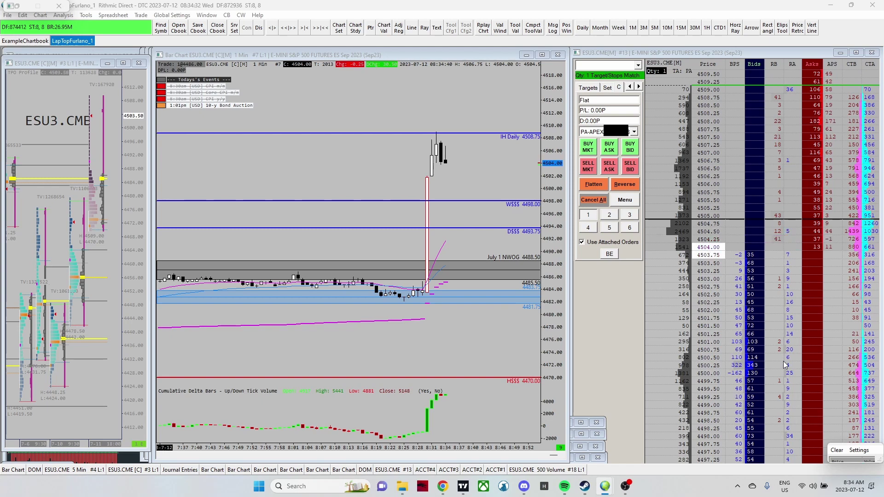
pyautogui.scroll(-3, 782, 361)
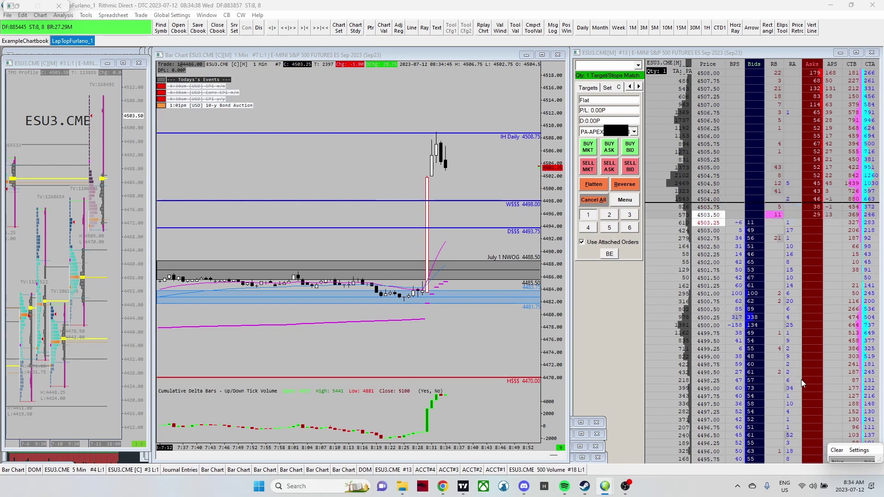
pyautogui.scroll(5, 800, 379)
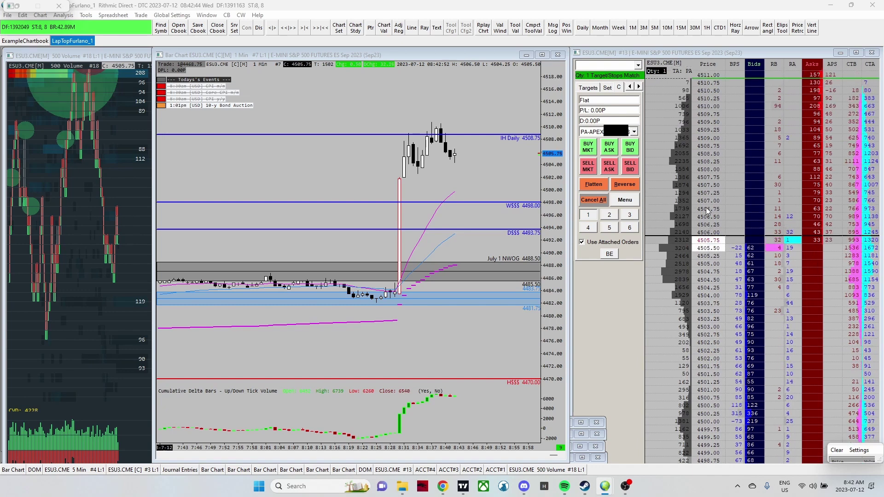
pyautogui.scroll(3, 707, 211)
pyautogui.scroll(5, 780, 278)
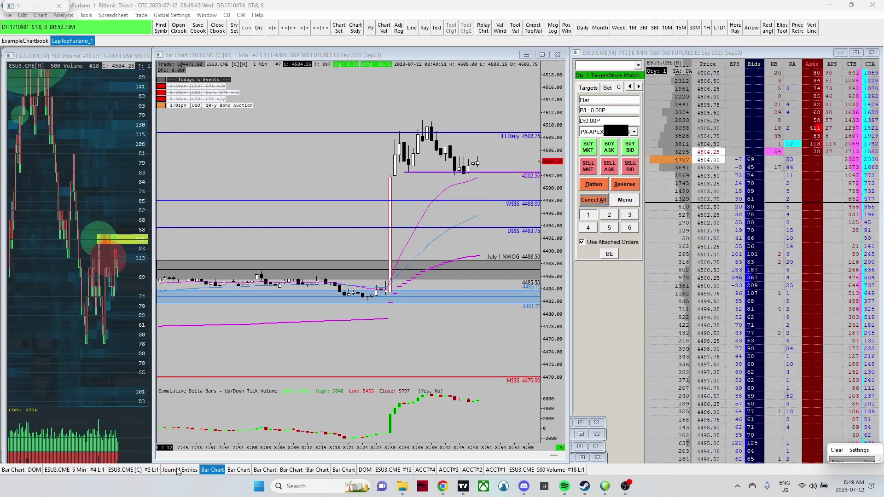
# - Draw a zigzag path on the 1-minute chart from the latest bar to 4498, up to about 4504, back to 4501.5, and up to about 4515
pyautogui.click(478, 164)
pyautogui.click(489, 199)
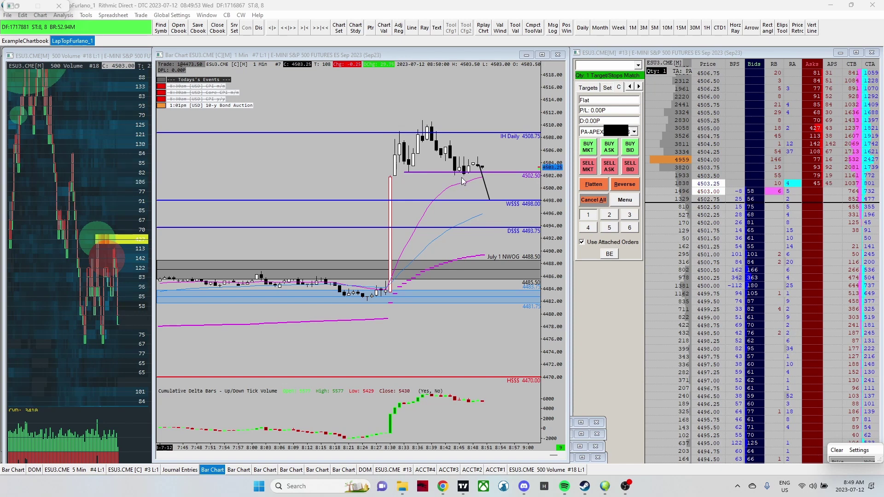
pyautogui.click(489, 199)
pyautogui.click(502, 163)
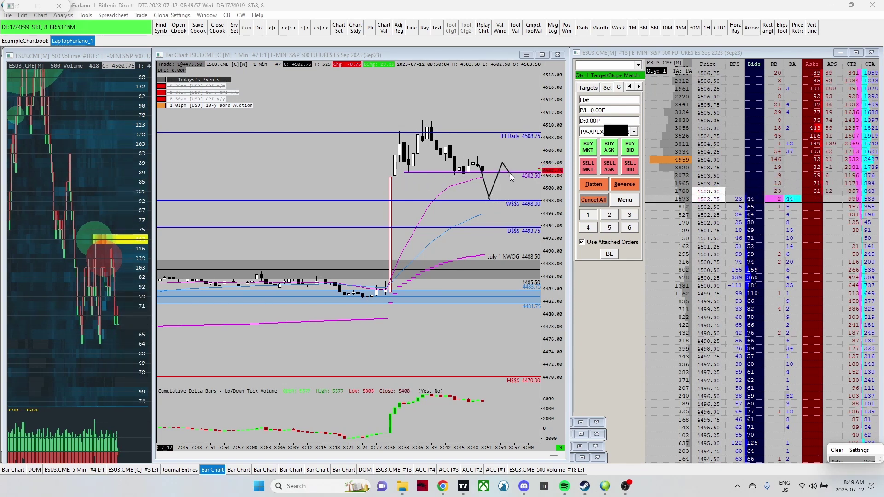
pyautogui.click(514, 179)
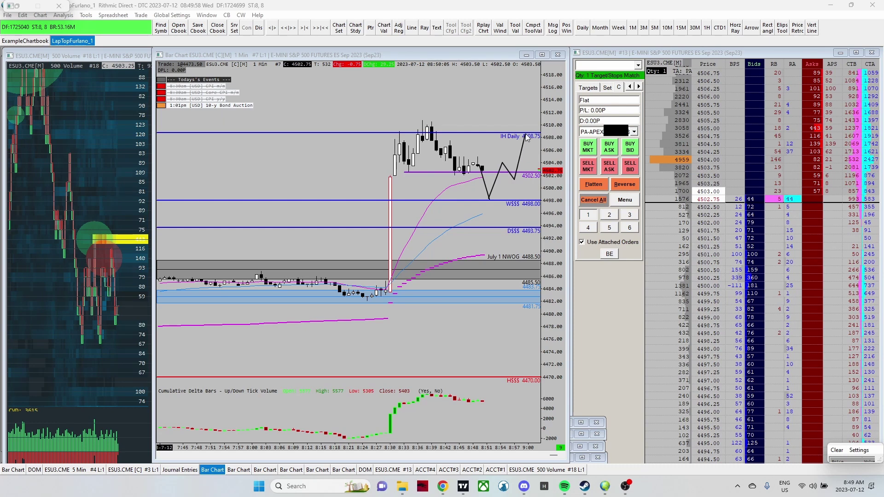
pyautogui.doubleClick(538, 95)
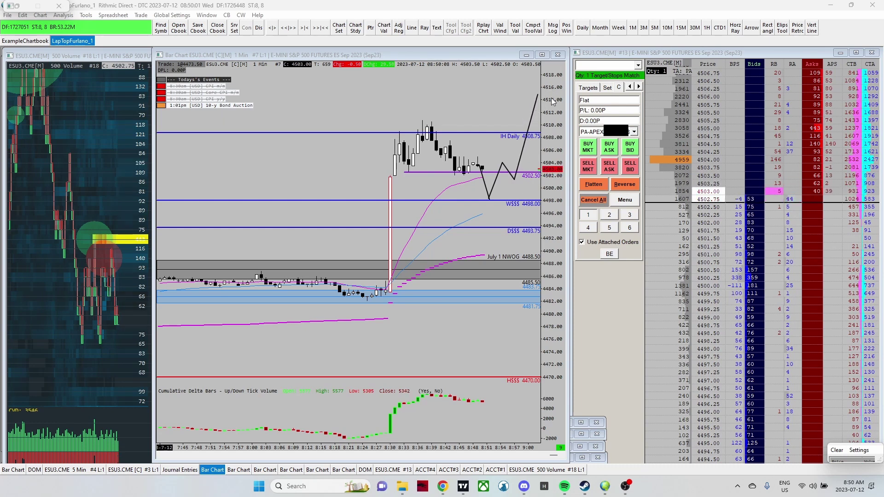
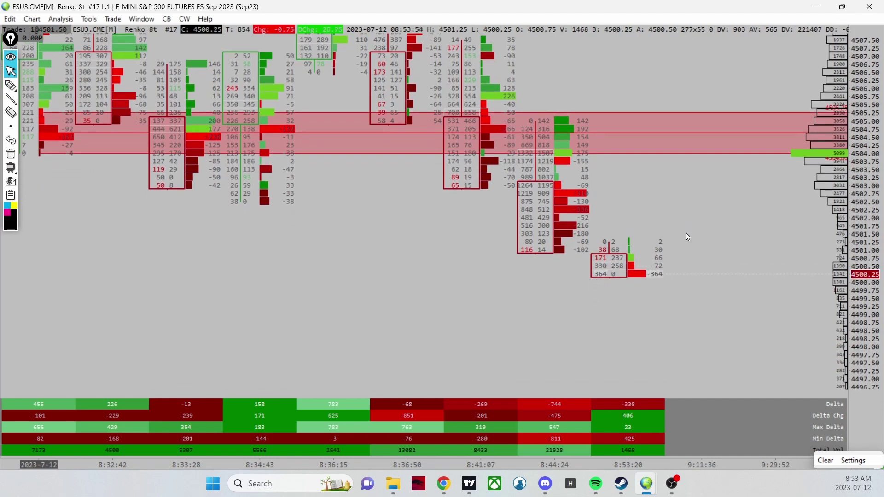
# - Mark the latest footprint bars on the Renko chart with pen strokes and clear the marks
pyautogui.click(10, 85)
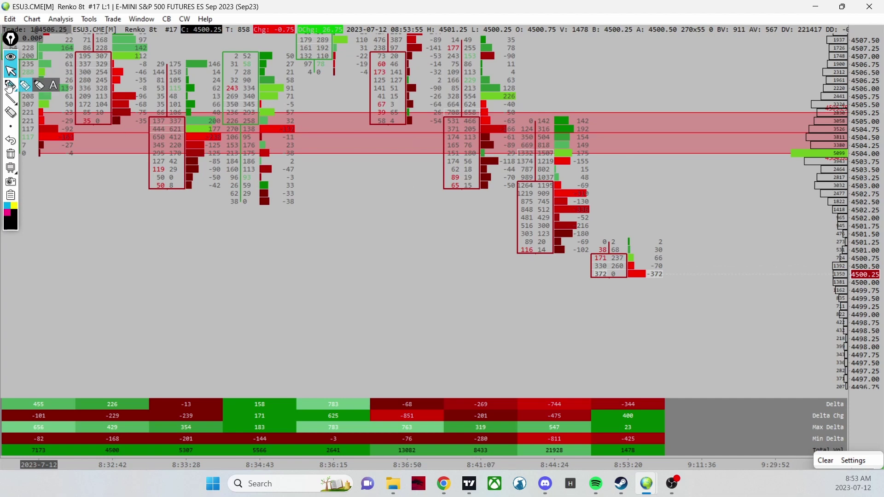
pyautogui.moveTo(645, 279)
pyautogui.mouseDown()
pyautogui.moveTo(695, 287)
pyautogui.moveTo(634, 282)
pyautogui.moveTo(645, 339)
pyautogui.moveTo(689, 225)
pyautogui.mouseUp()
pyautogui.moveTo(538, 203)
pyautogui.mouseDown()
pyautogui.moveTo(601, 200)
pyautogui.moveTo(465, 159)
pyautogui.mouseUp()
pyautogui.click(10, 153)
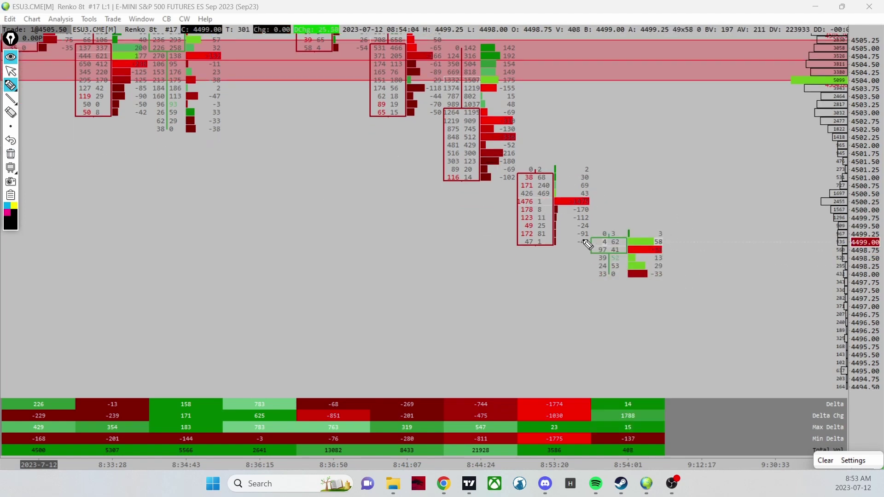
# - Leave pen mode and enter a one-contract long position at 4499.75 with a stop at 4497.50
pyautogui.click(11, 71)
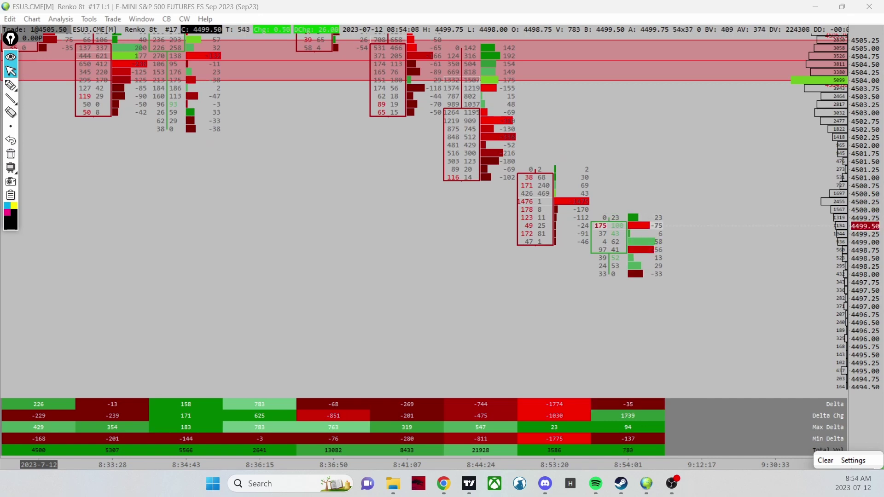
pyautogui.press('s')
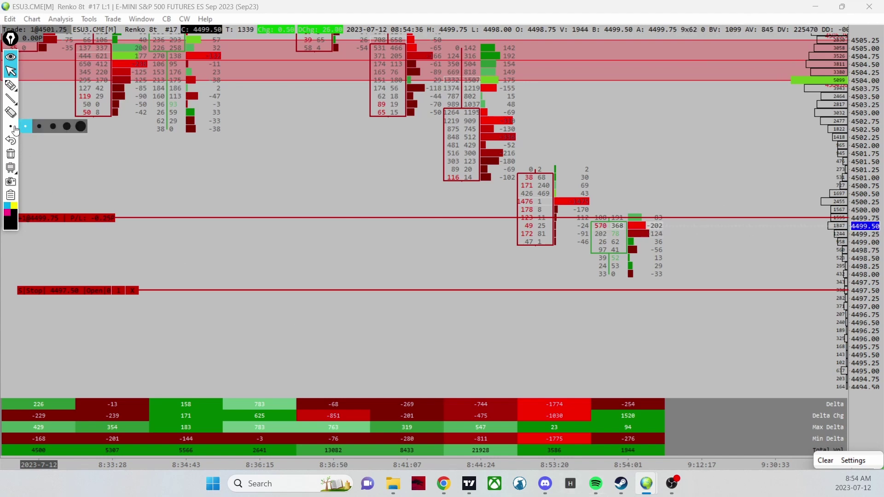
# - Circle the large negative delta near 4500.25, sketch price movement beside the latest footprint bar, undo a pen stroke and leave pen mode
pyautogui.click(10, 86)
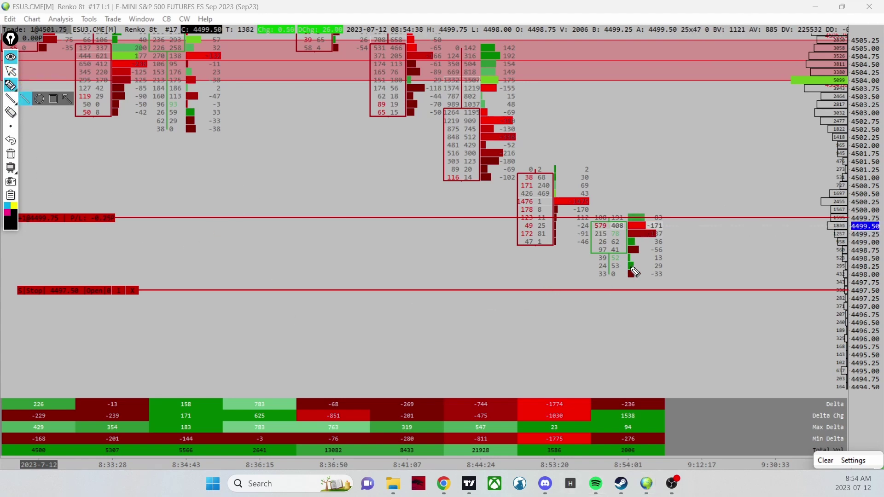
pyautogui.moveTo(625, 233)
pyautogui.mouseDown()
pyautogui.moveTo(640, 182)
pyautogui.moveTo(652, 200)
pyautogui.mouseUp()
pyautogui.moveTo(591, 193)
pyautogui.mouseDown()
pyautogui.moveTo(562, 193)
pyautogui.moveTo(601, 207)
pyautogui.moveTo(578, 195)
pyautogui.mouseUp()
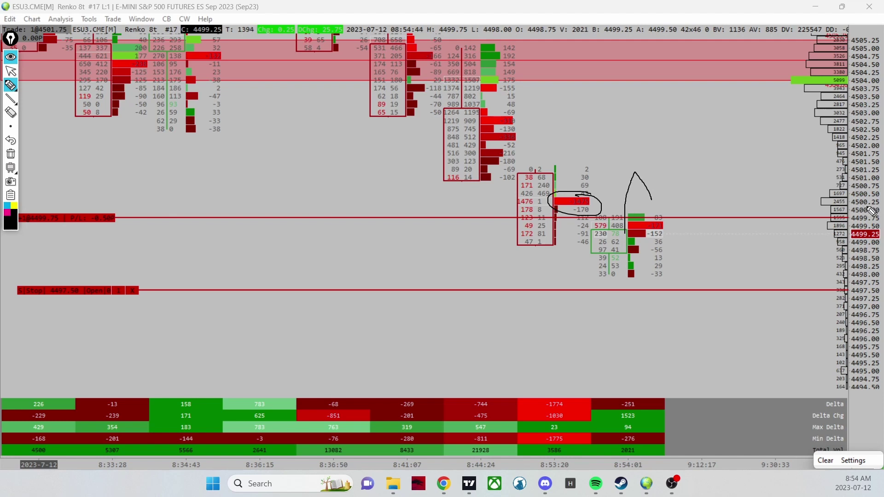
pyautogui.moveTo(653, 224)
pyautogui.mouseDown()
pyautogui.moveTo(680, 294)
pyautogui.moveTo(697, 290)
pyautogui.moveTo(681, 274)
pyautogui.mouseUp()
pyautogui.click(11, 142)
pyautogui.click(11, 71)
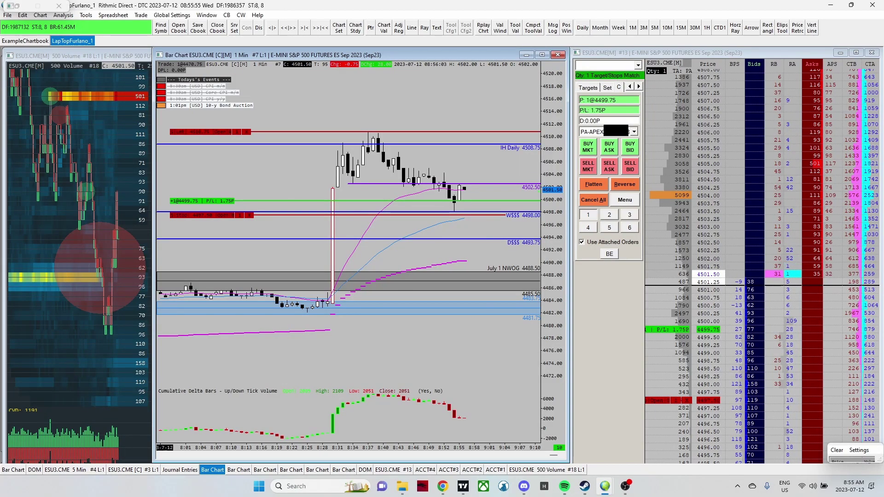
# - Circle 4505.00 in the price ladder, underline its large ask size, and sketch price paths from 4501.25 to that level and beyond
pyautogui.moveTo(718, 157)
pyautogui.mouseDown()
pyautogui.moveTo(696, 171)
pyautogui.moveTo(736, 169)
pyautogui.moveTo(705, 159)
pyautogui.moveTo(731, 173)
pyautogui.mouseUp()
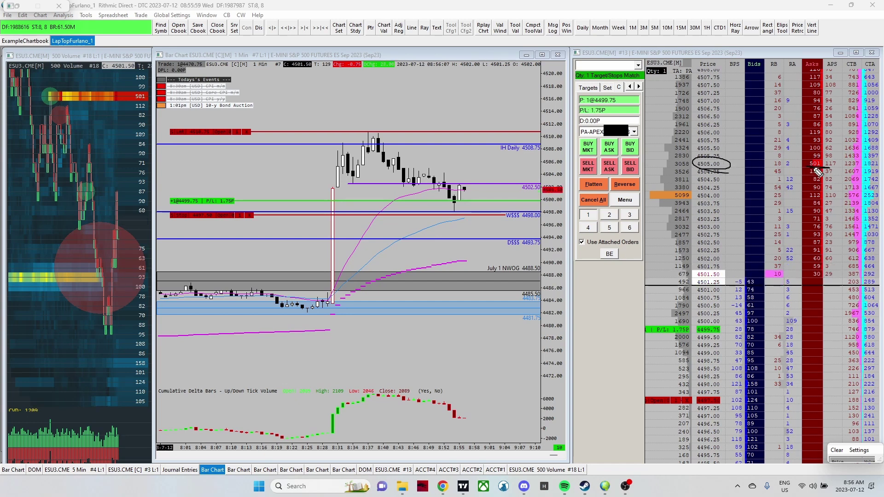
pyautogui.moveTo(704, 282); pyautogui.dragTo(731, 169)
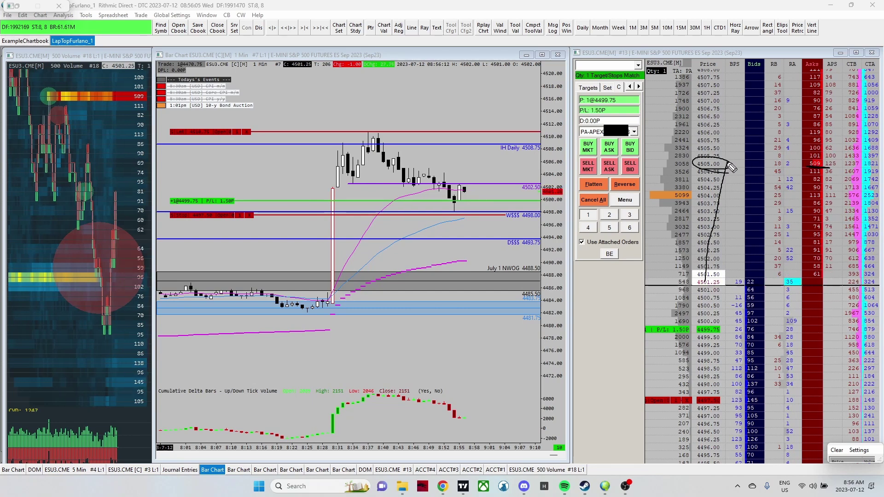
pyautogui.moveTo(729, 164)
pyautogui.mouseDown()
pyautogui.moveTo(738, 180)
pyautogui.moveTo(783, 68)
pyautogui.mouseUp()
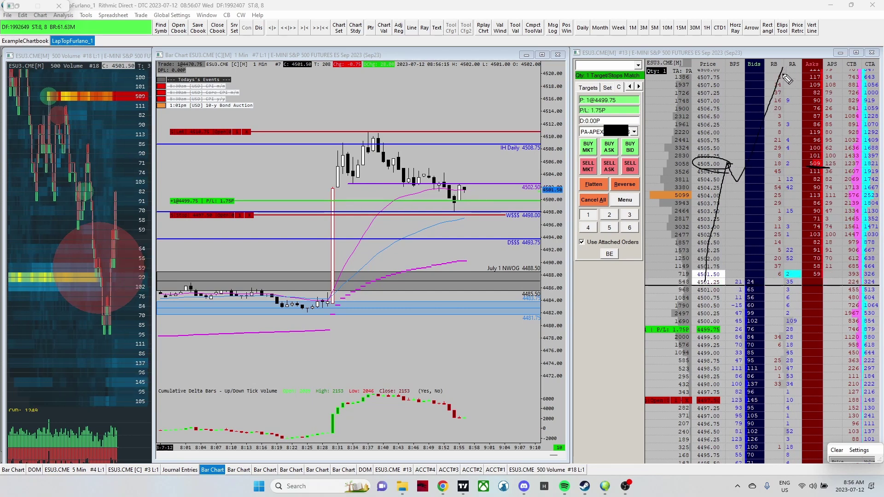
pyautogui.moveTo(737, 149)
pyautogui.mouseDown()
pyautogui.moveTo(755, 184)
pyautogui.moveTo(764, 171)
pyautogui.moveTo(782, 268)
pyautogui.mouseUp()
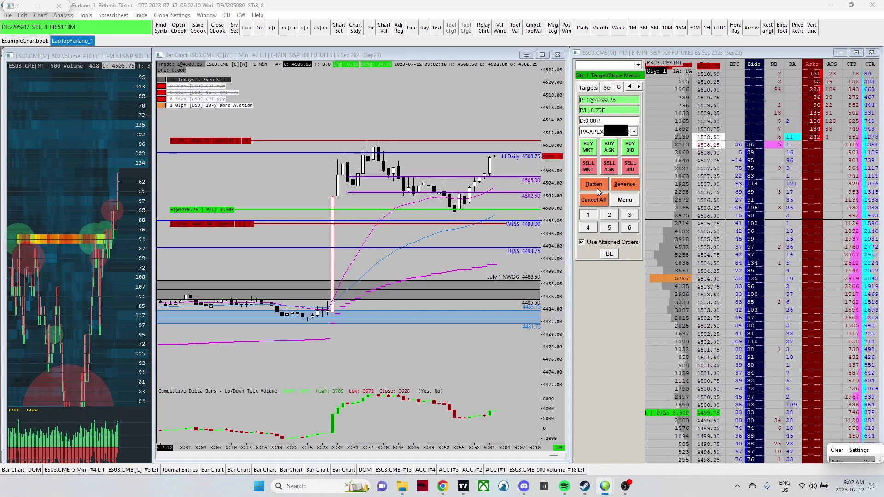
# - Flatten the open one-contract long position
pyautogui.click(596, 188)
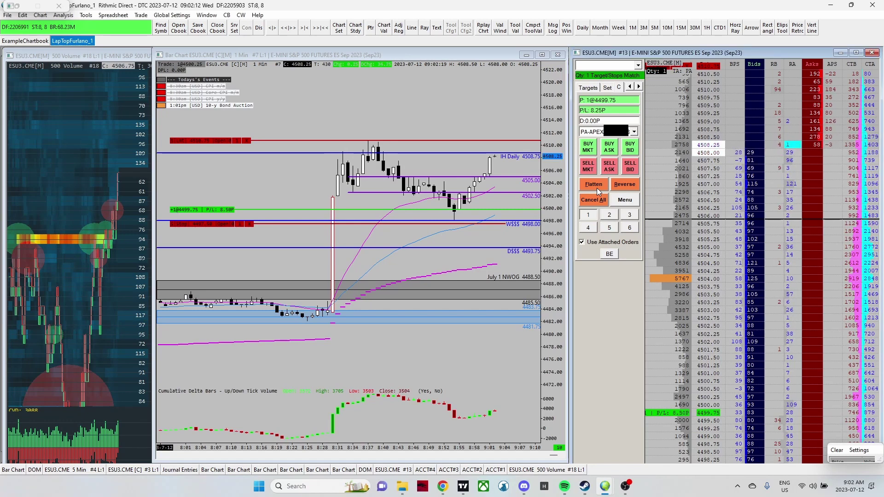